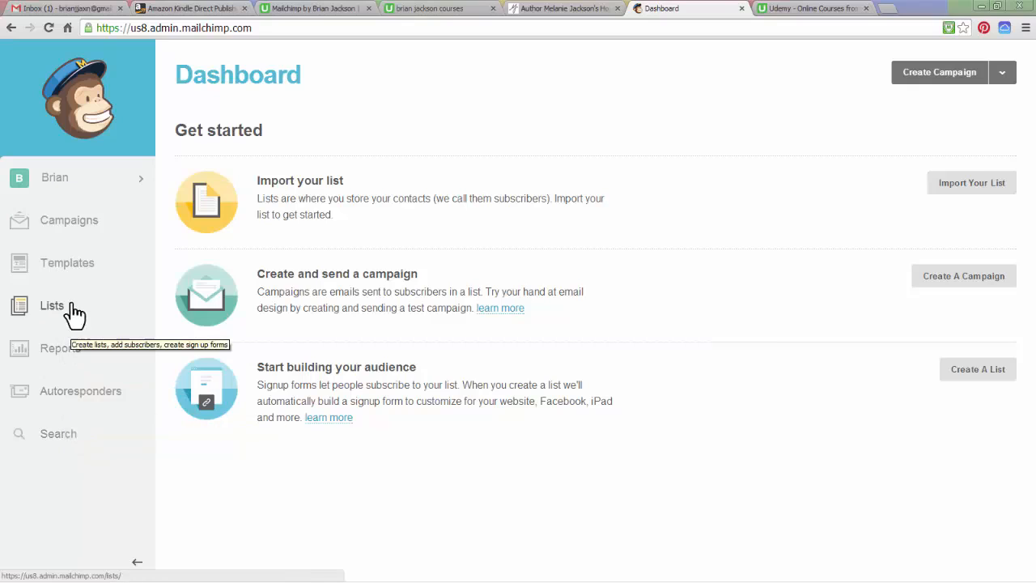
Go from the account options to the Lists page, which reports no lists yet
click(68, 185)
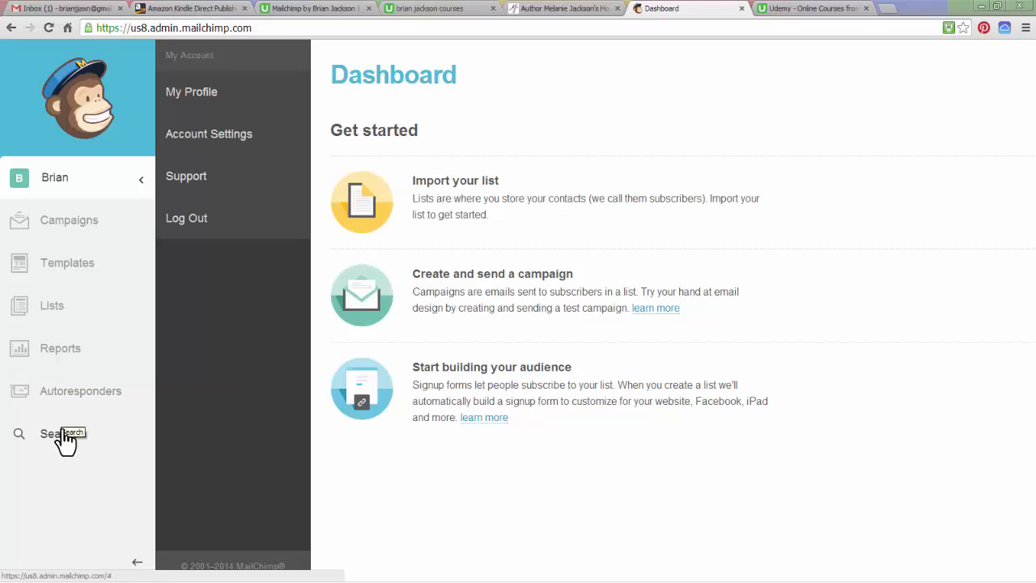
click(52, 308)
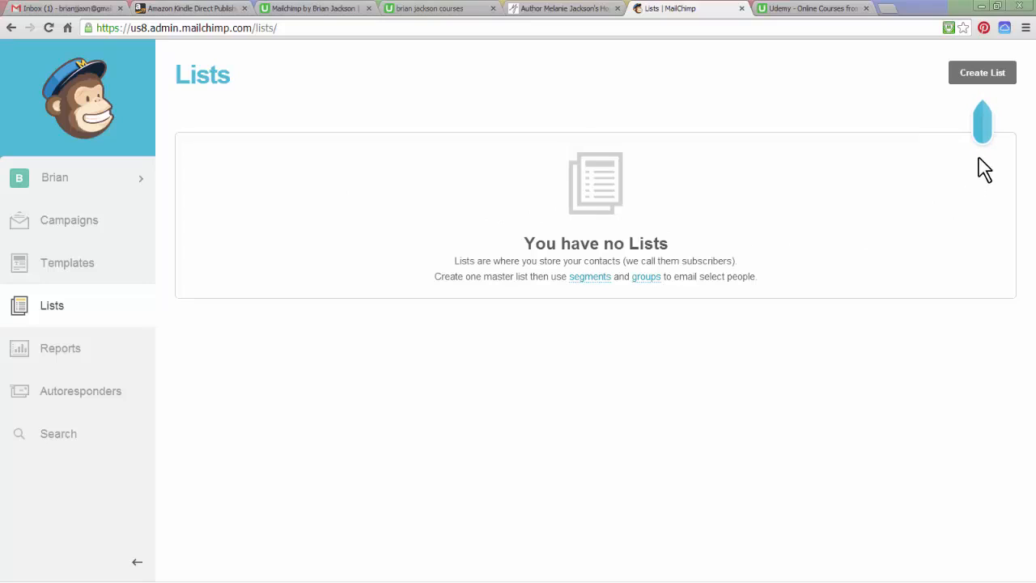
Start a new list and name it 'June Sale Newletter'
click(982, 74)
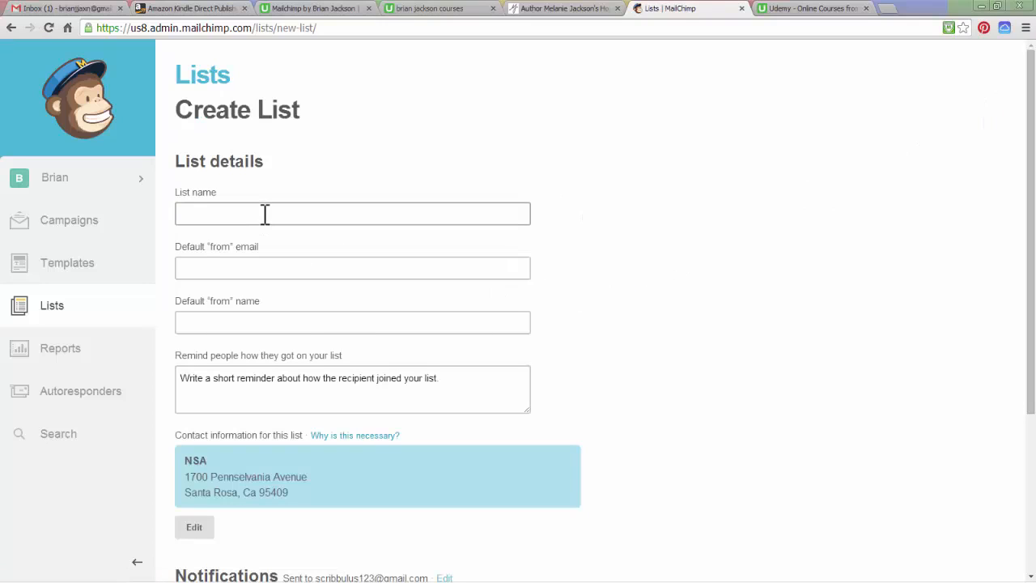
click(265, 213)
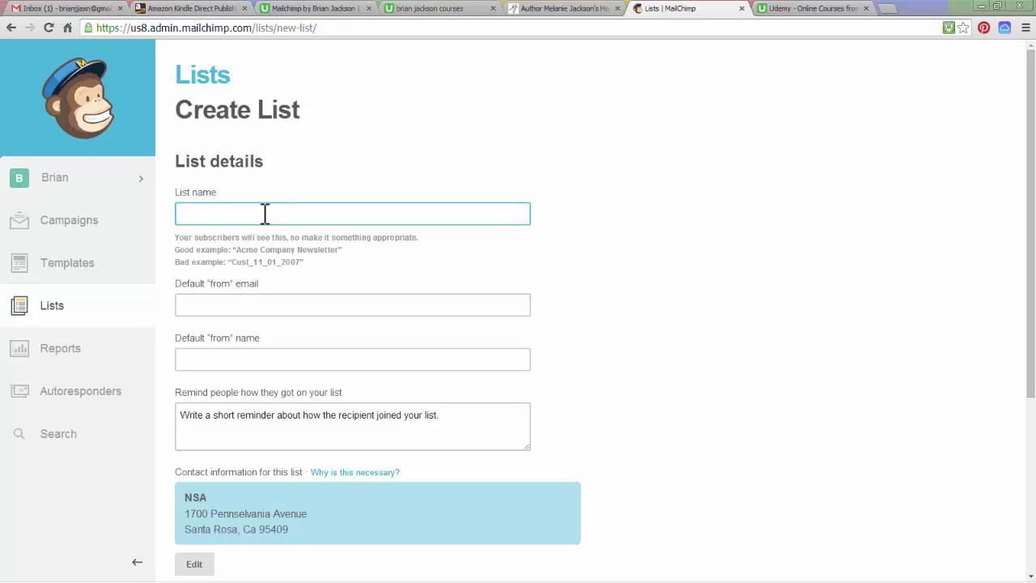
text(June Sale Newletter)
Enter the default sender's e-mail address and the default sender's full name
click(261, 306)
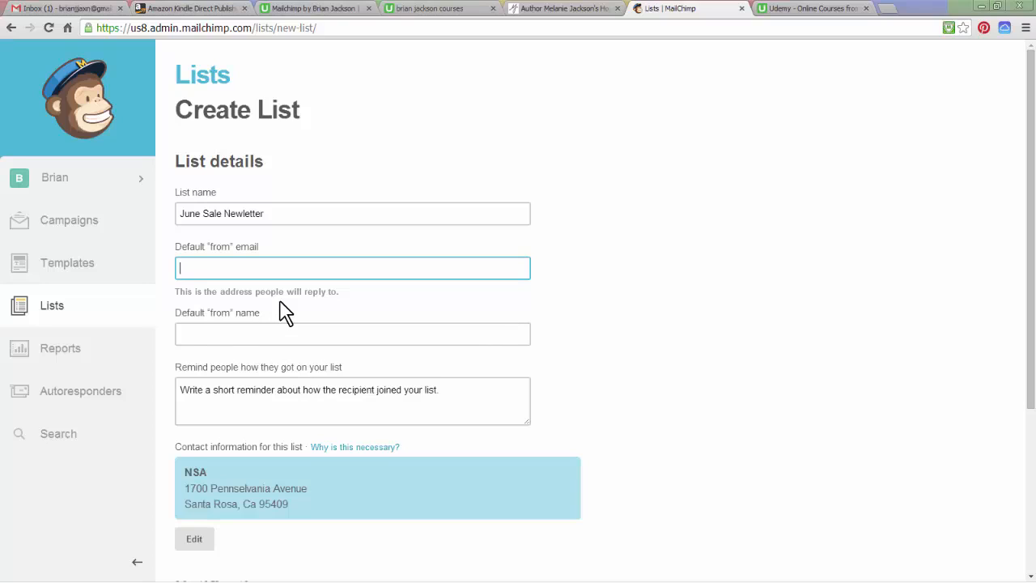
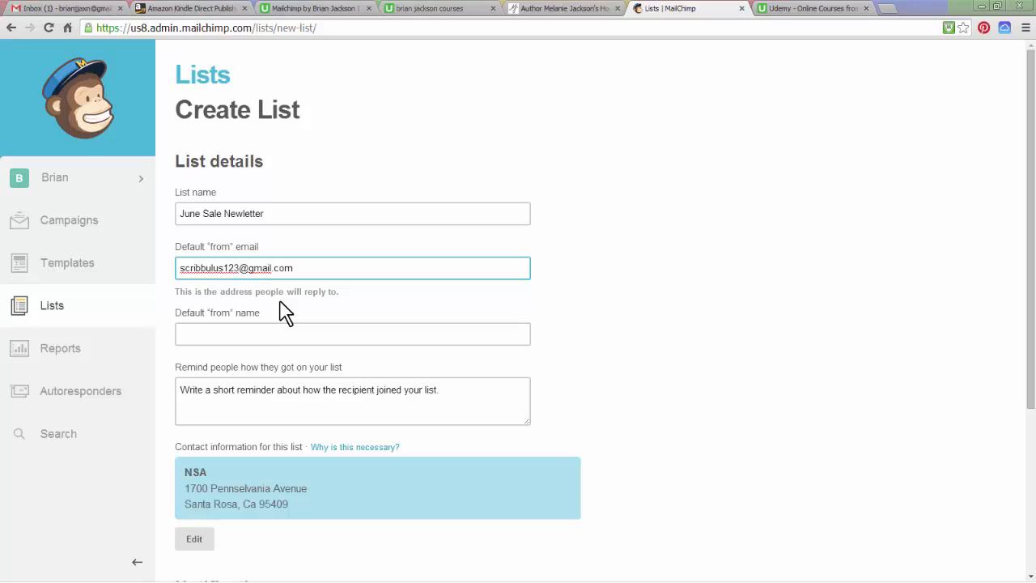
click(241, 328)
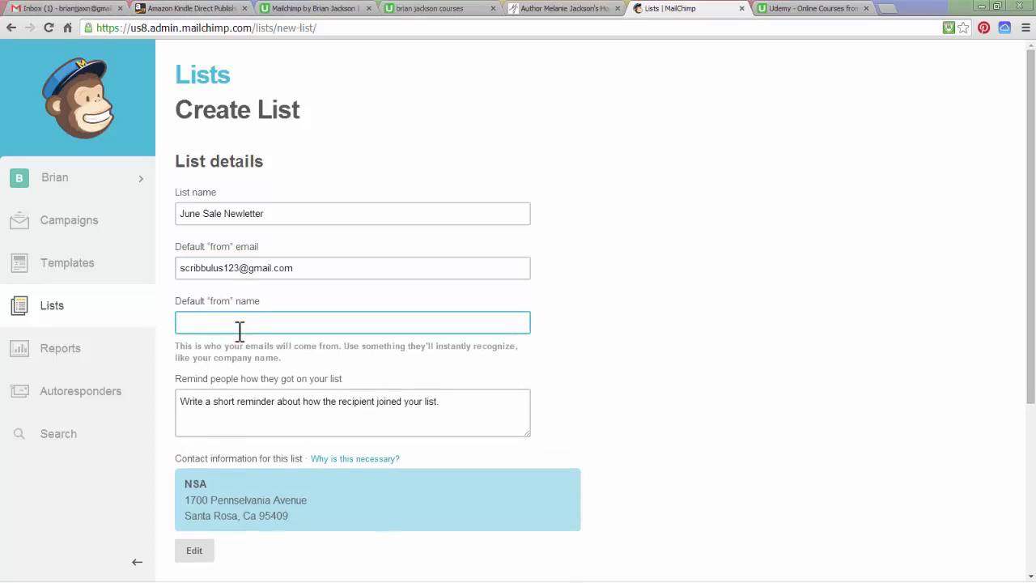
Write the reminder 'This is my newletter list'
click(184, 402)
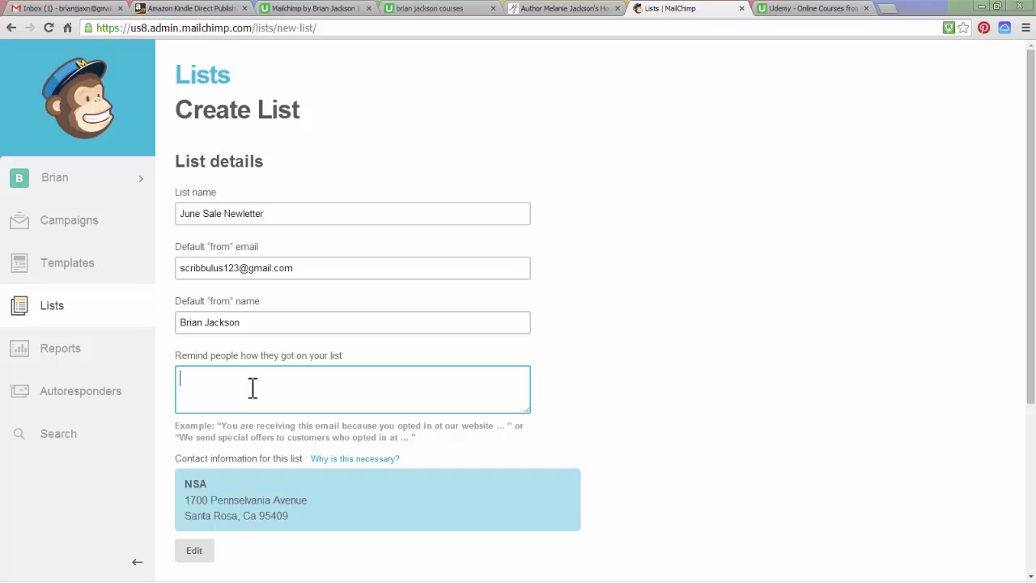
text(This is my newletter list)
Fix the reminder spelling so it reads 'This is my newsletter list'
click(242, 379)
text(s)
scroll(130, 465, down, 2)
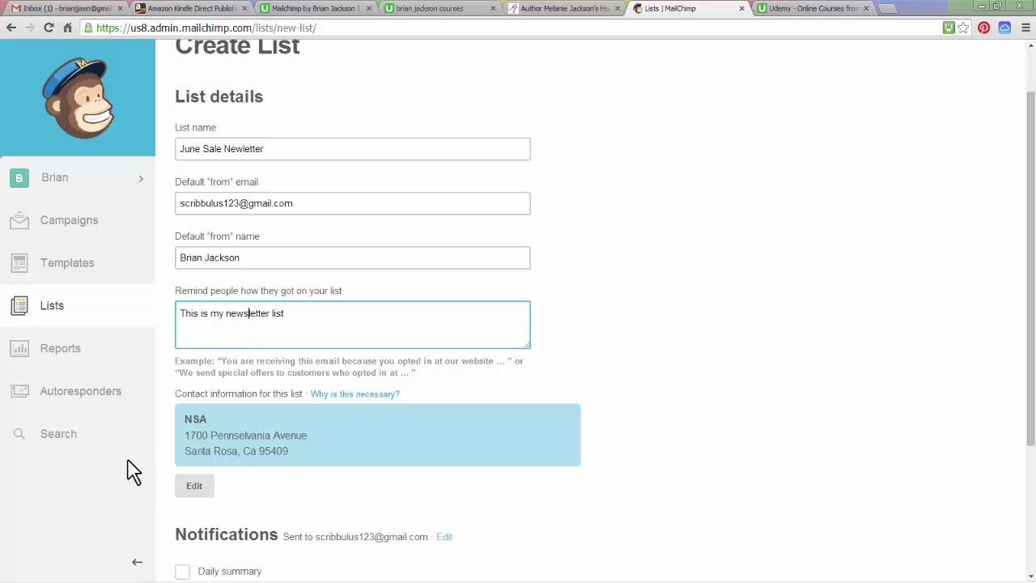
Edit the contact information, replacing company NSA with 'Scribbulus Inc.'
click(195, 488)
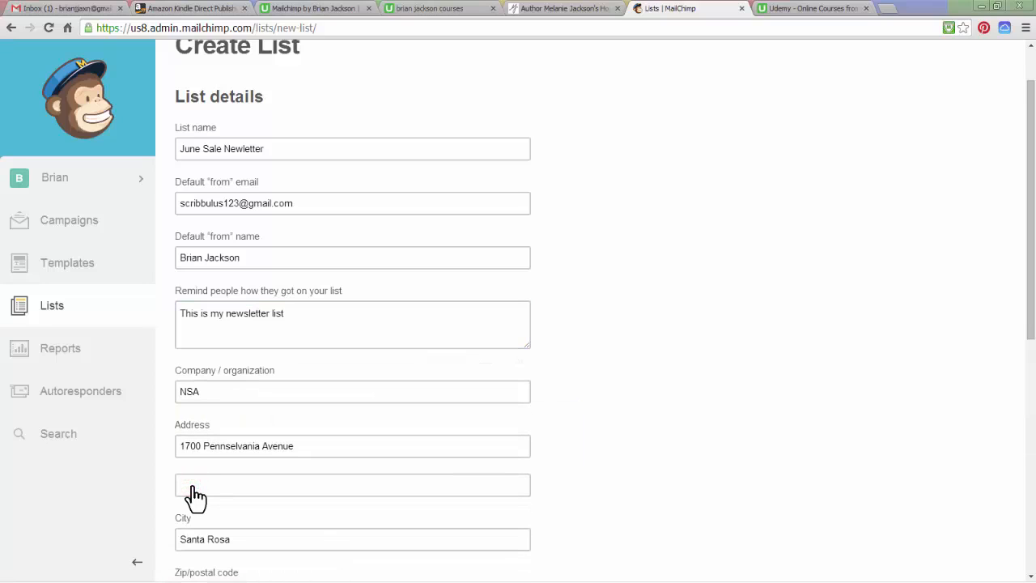
scroll(148, 502, down, 2)
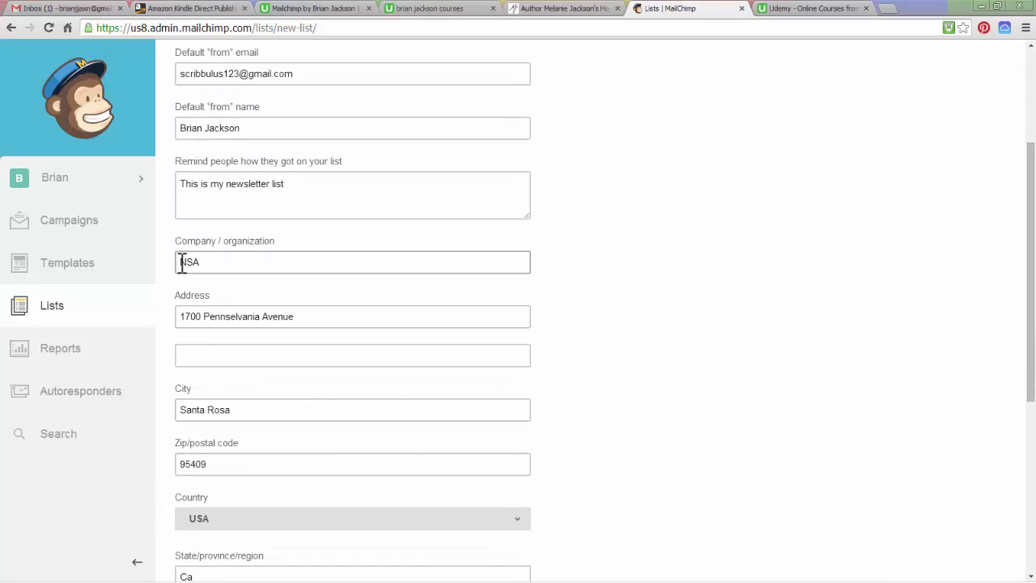
drag(182, 261, 214, 262)
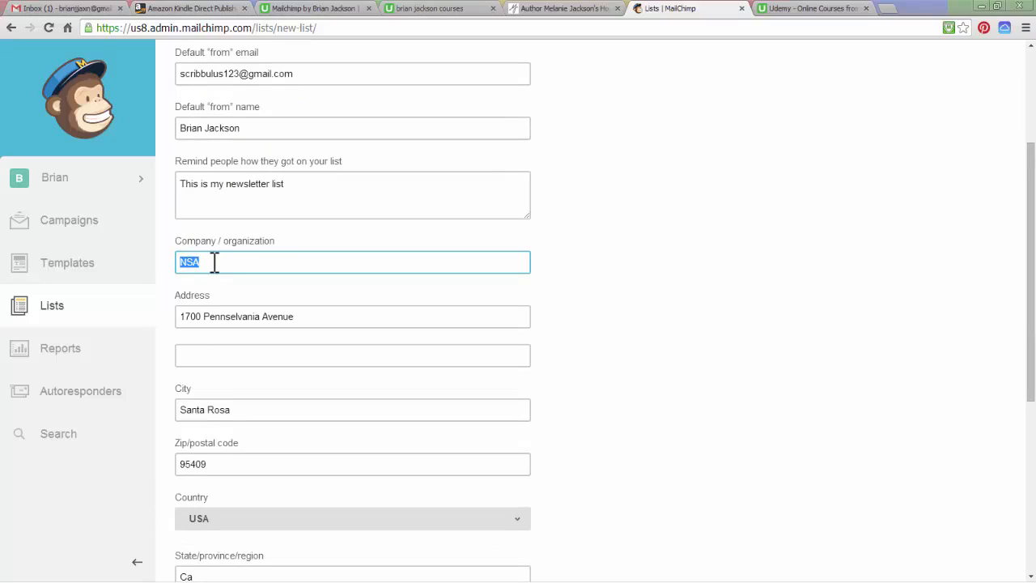
text(Scribbulus Inc)
text(.)
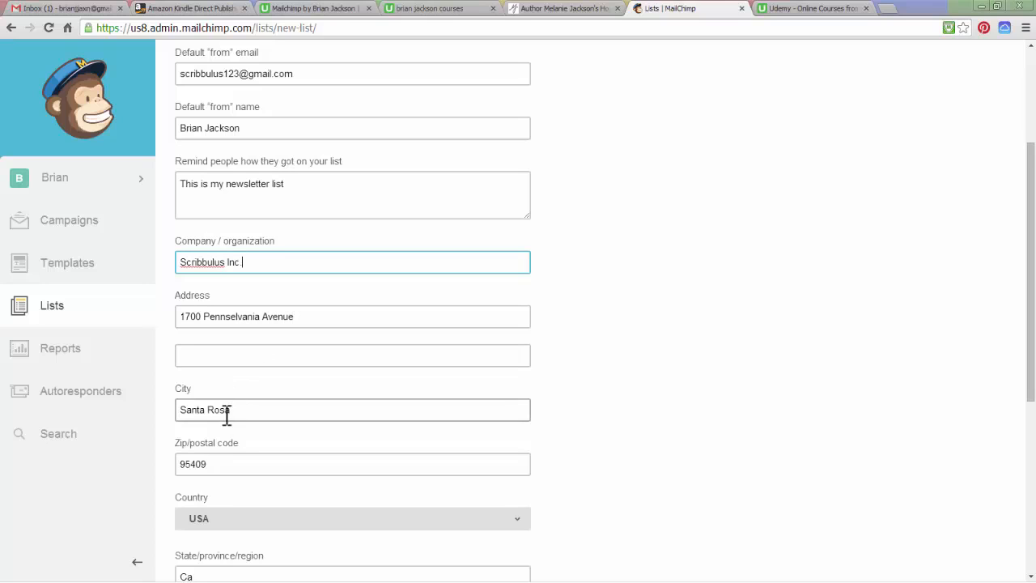
scroll(123, 502, down, 3)
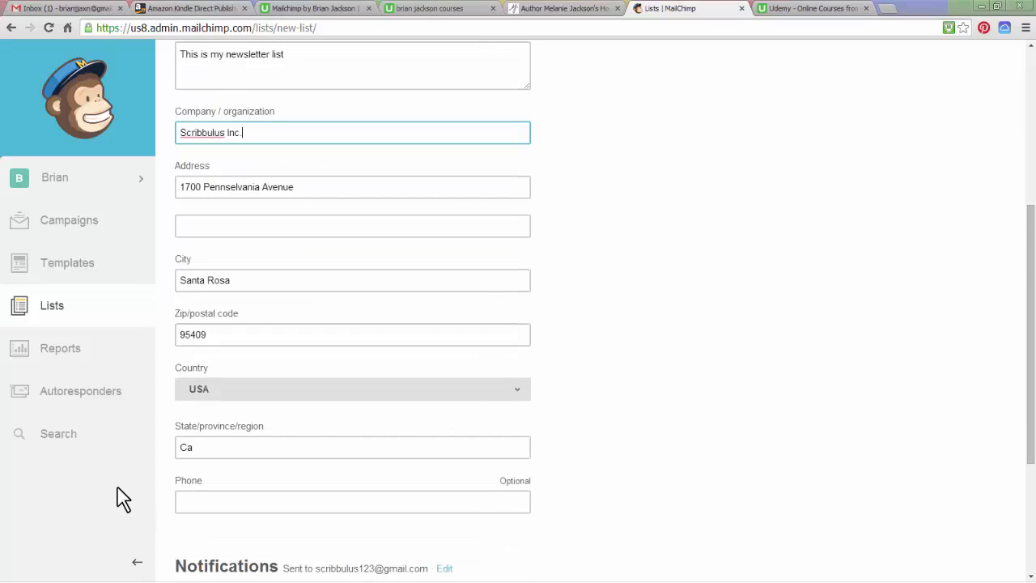
scroll(123, 500, down, 2)
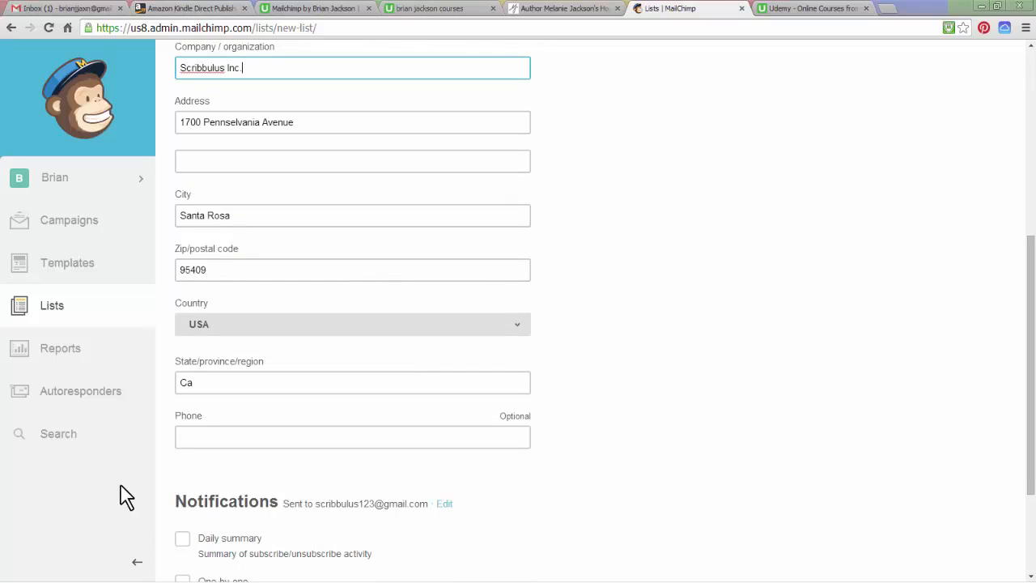
scroll(138, 449, down, 4)
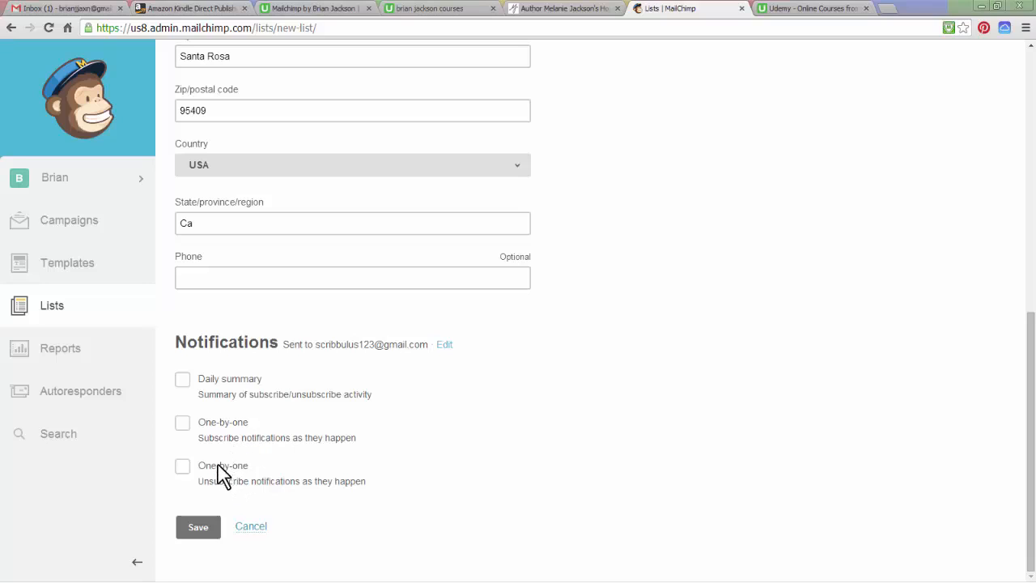
Enable one-by-one subscribe and unsubscribe notifications and save the list
click(183, 425)
click(183, 468)
click(201, 528)
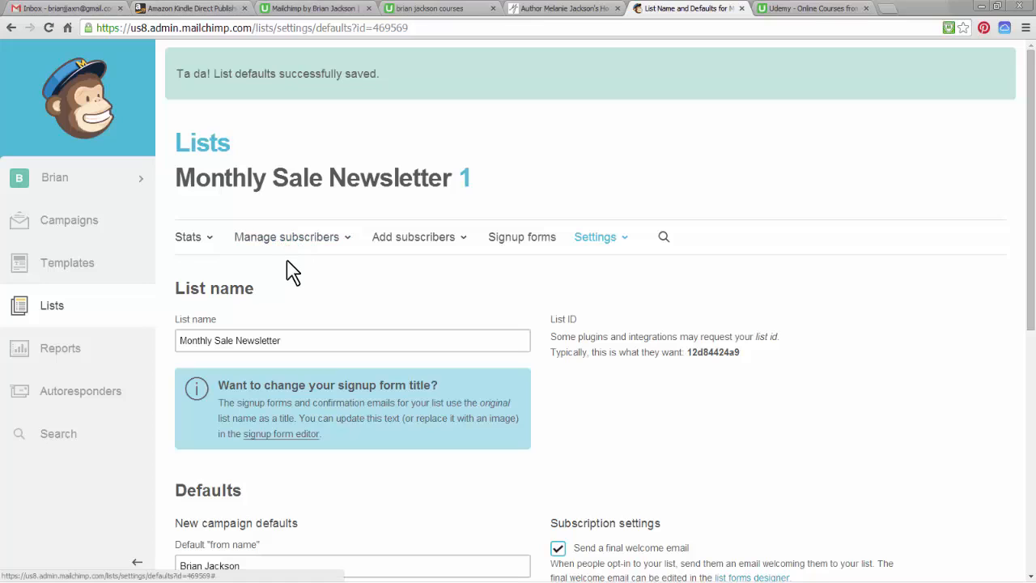
Check the list name & defaults settings, then view the Stats overview with all zeros
click(615, 239)
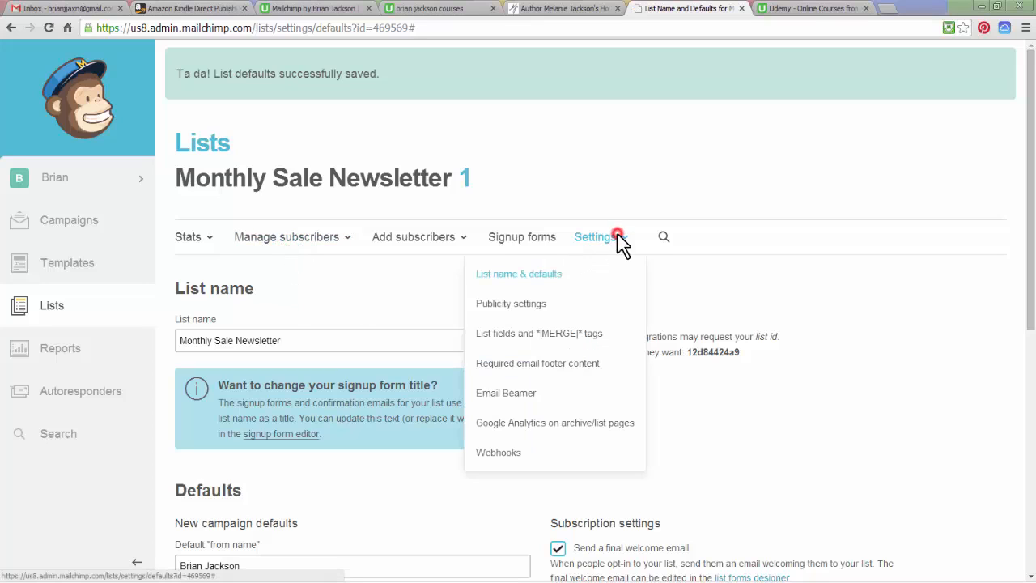
click(547, 274)
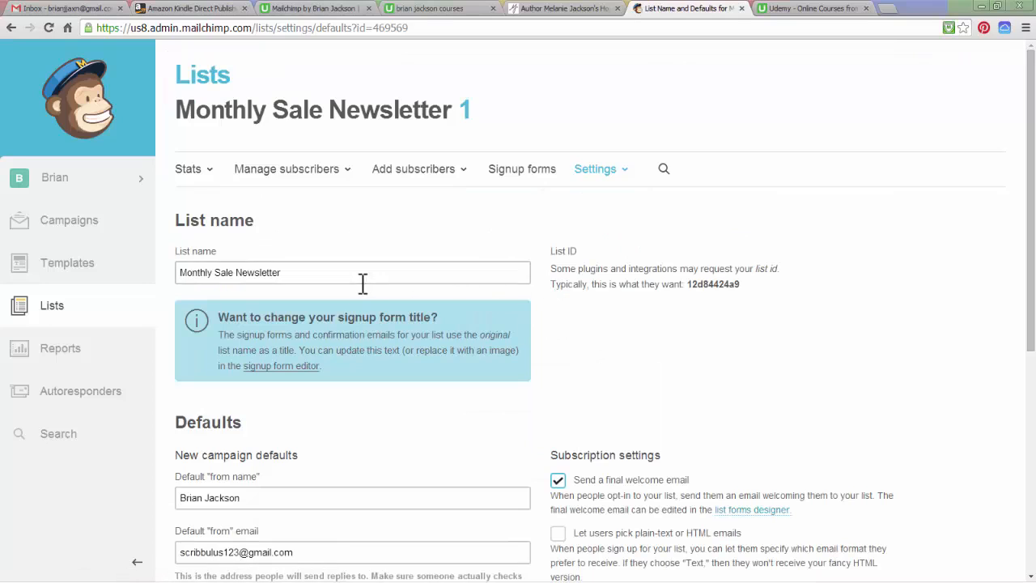
click(185, 274)
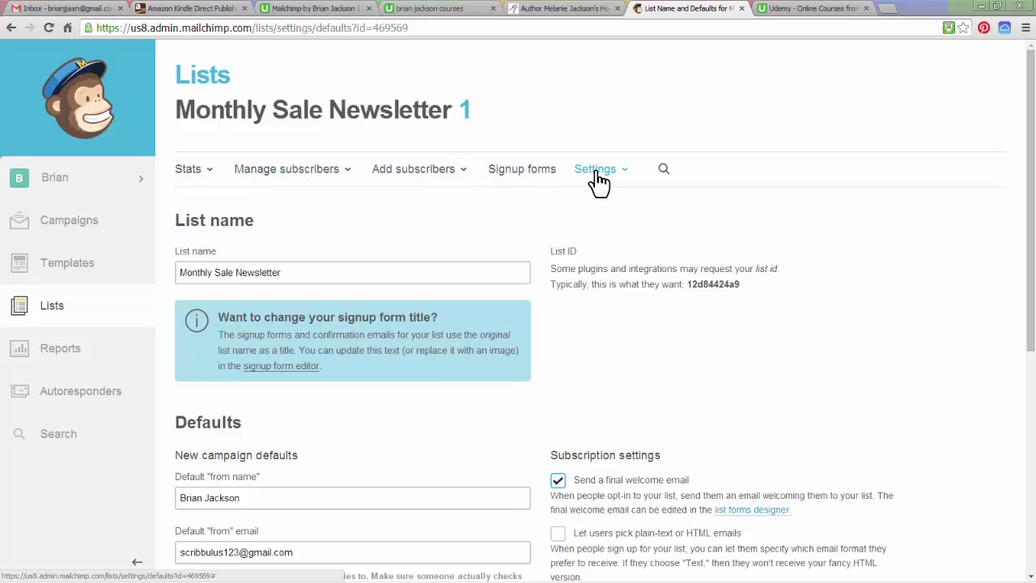
click(193, 170)
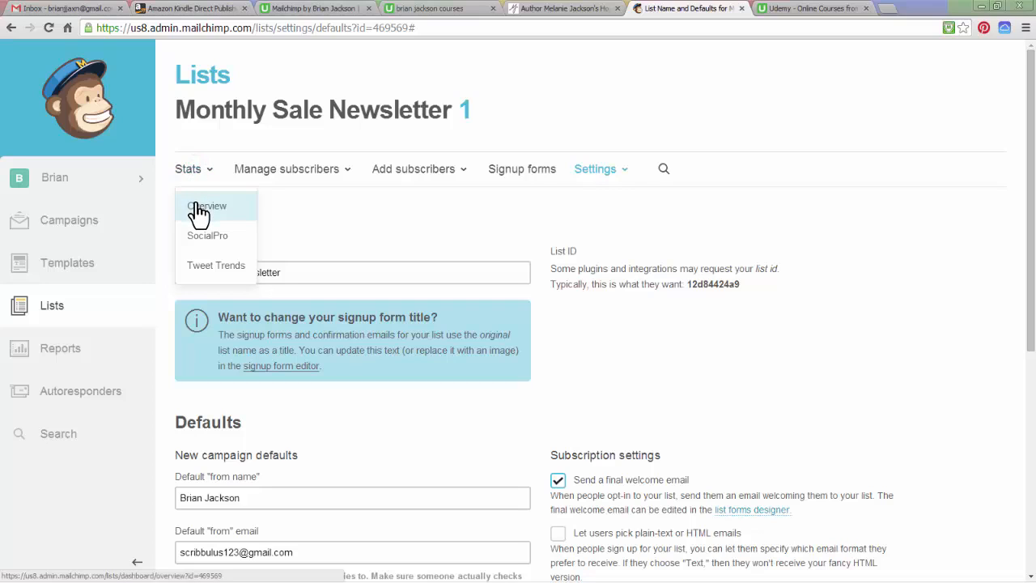
click(200, 207)
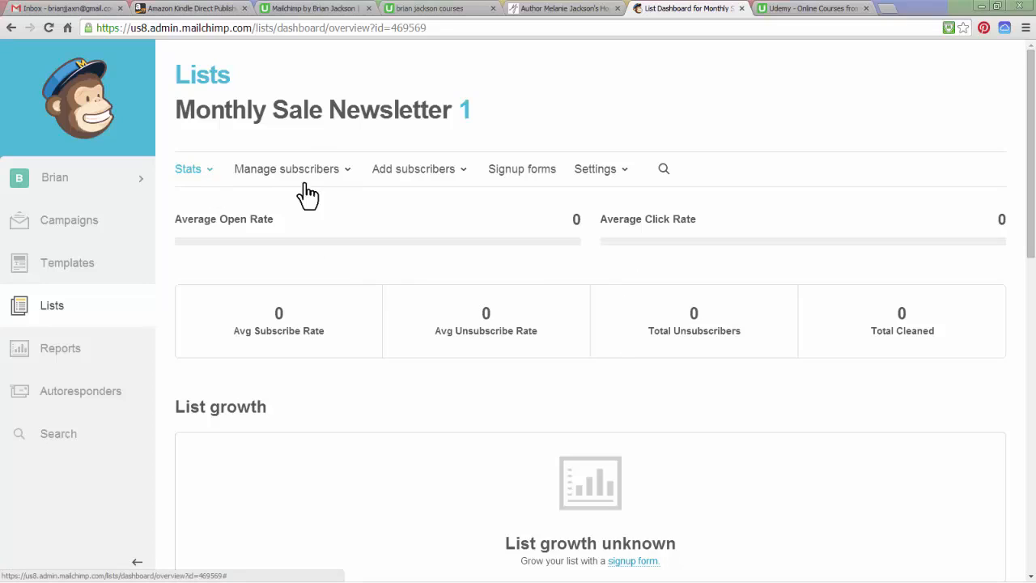
View the list's single subscriber, then browse the Manage subscribers and Add subscribers menus
click(344, 169)
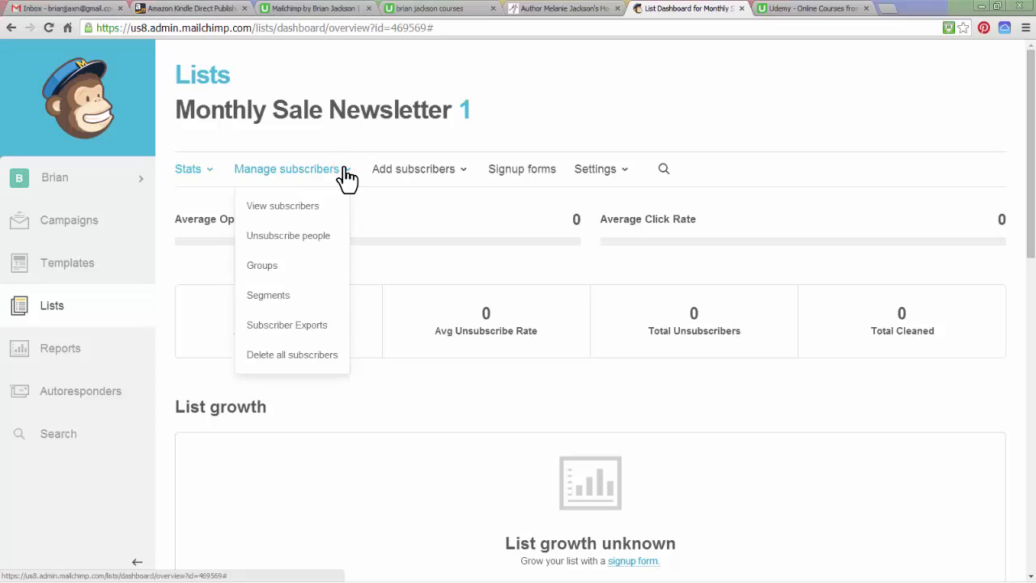
click(312, 204)
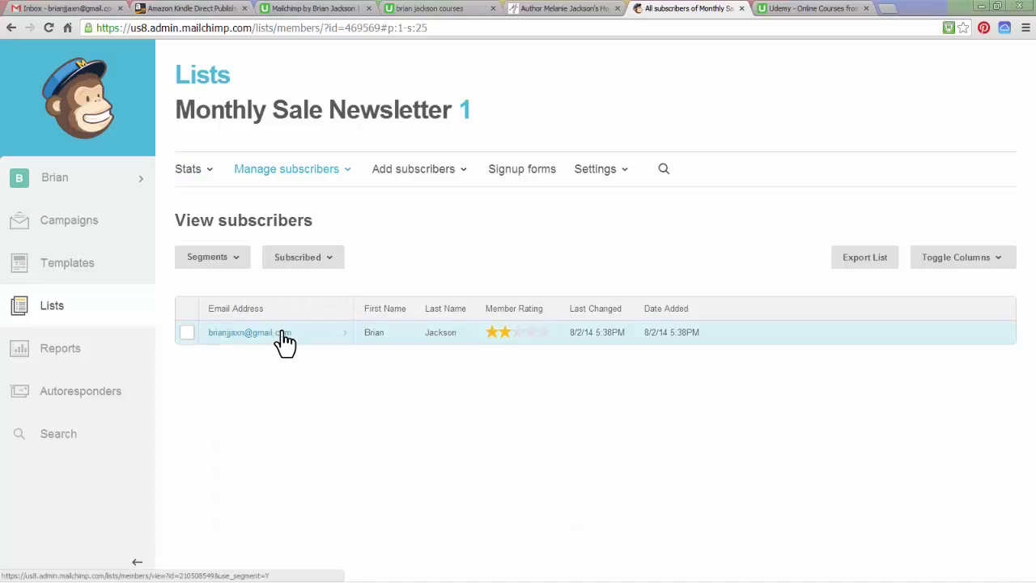
click(345, 173)
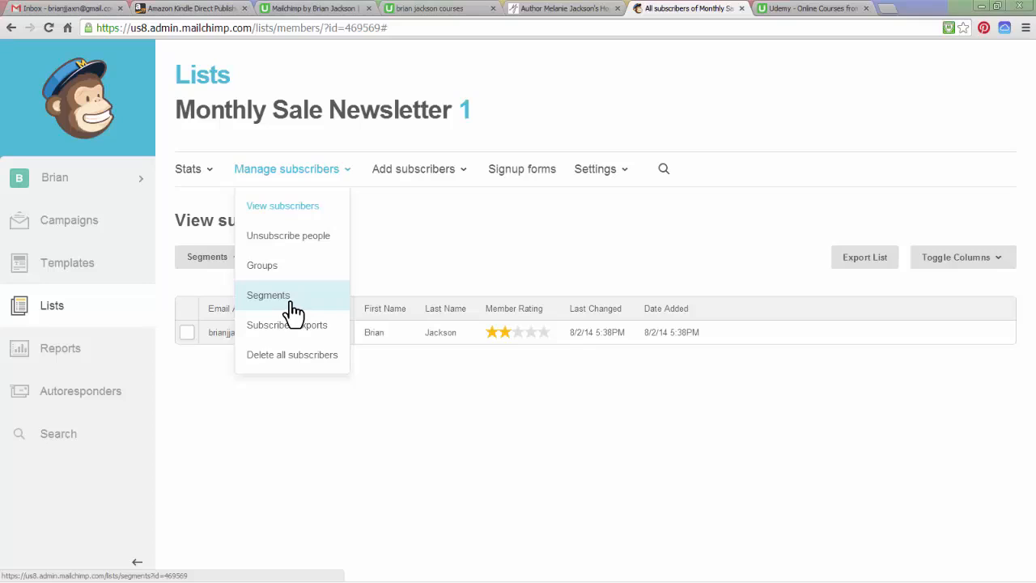
click(409, 174)
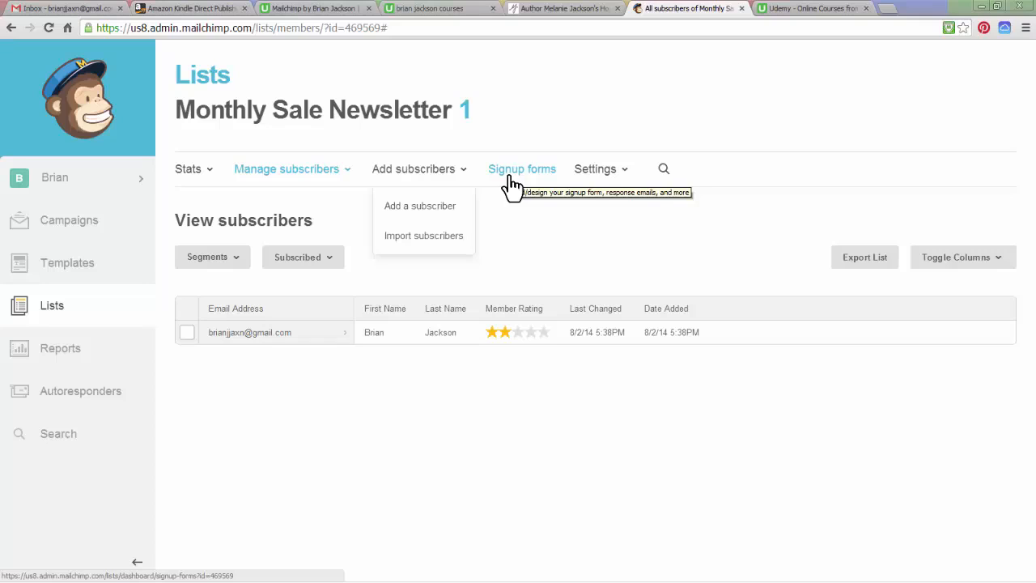
Return to the Monthly Sale Newsletter list name & defaults settings
click(619, 173)
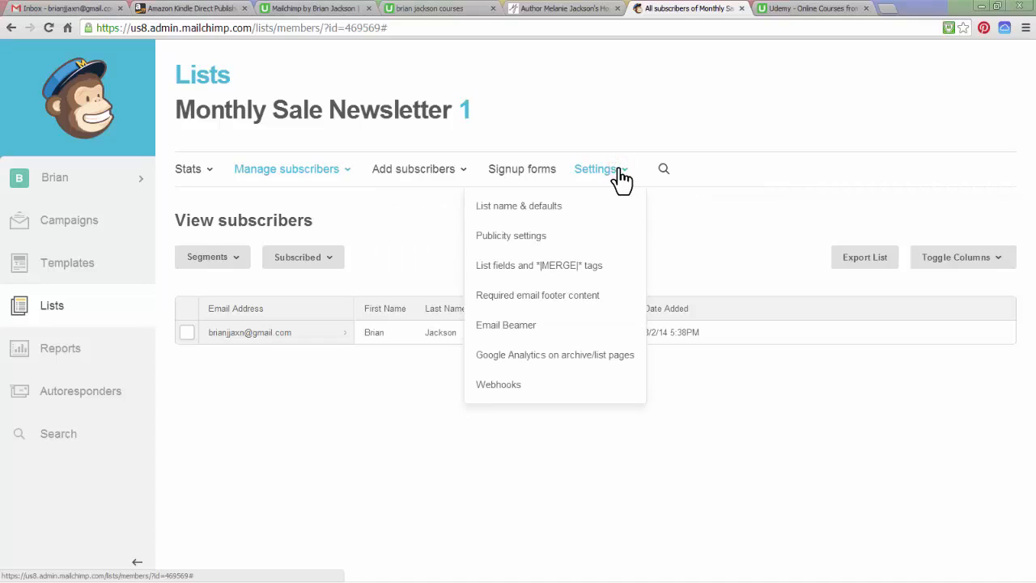
click(551, 212)
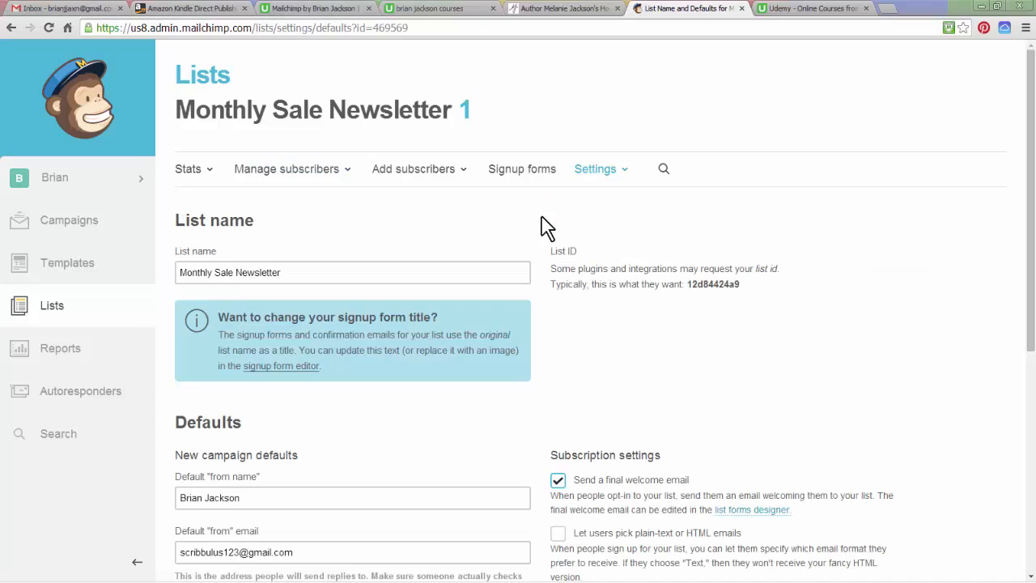